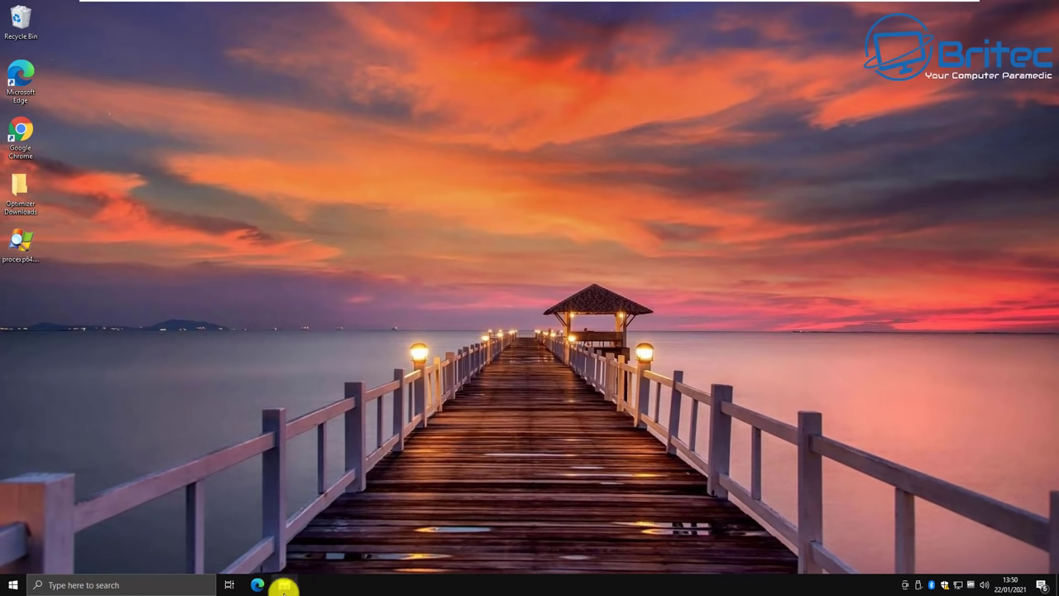
View the user profile folders in Users on Local Disk (C:) in File Explorer, and close the window.
left_click(283, 584)
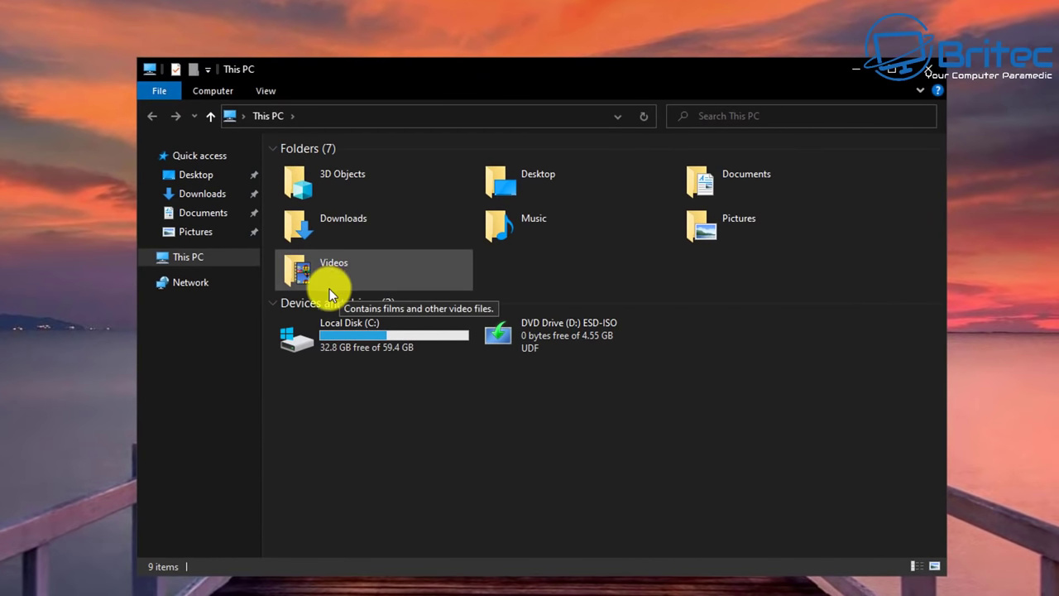
double_click(324, 331)
double_click(301, 234)
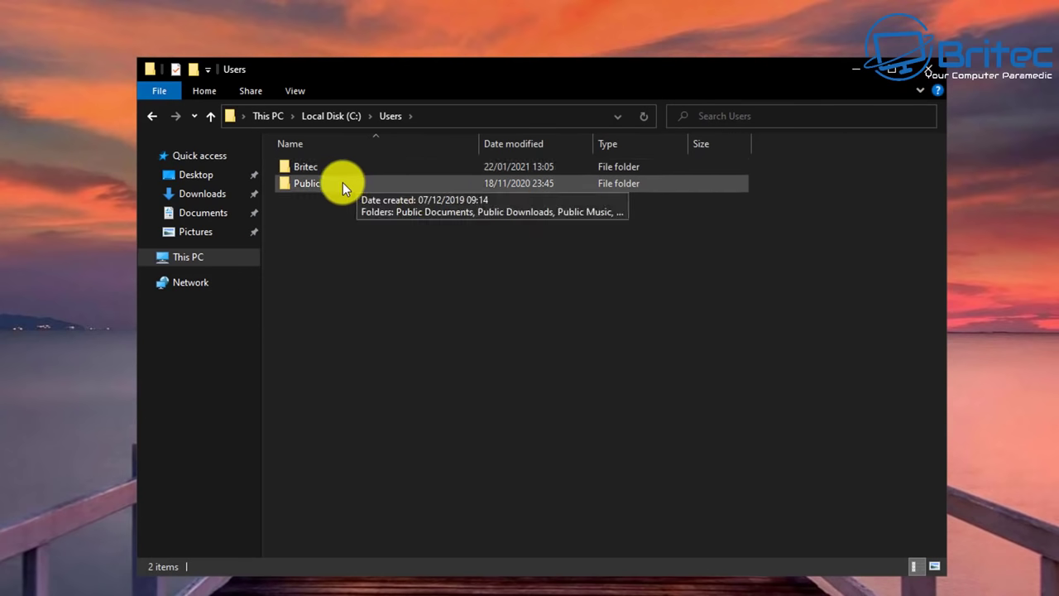
left_click(920, 72)
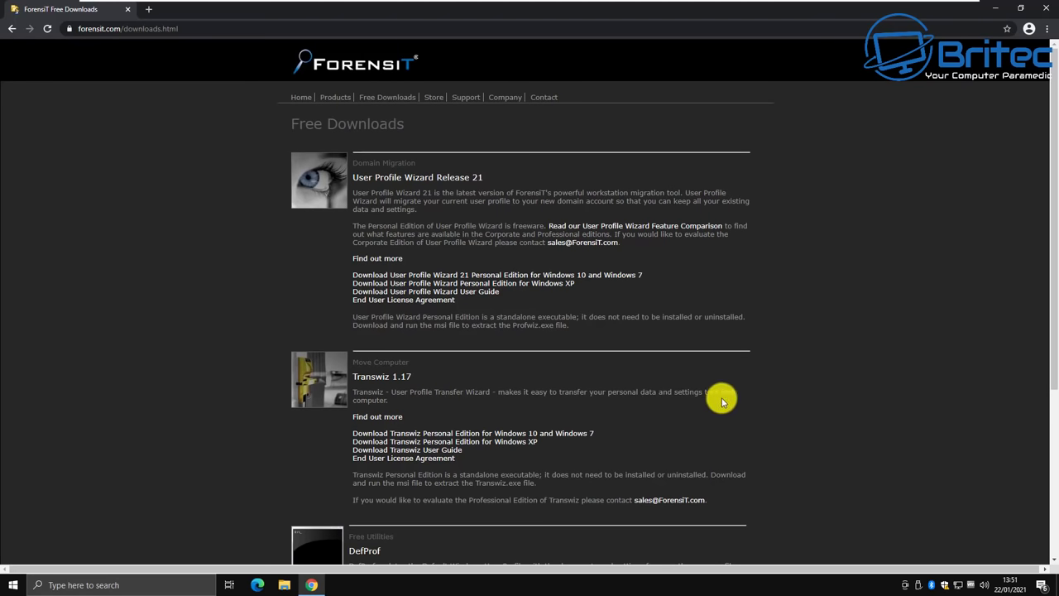
Download Transwiz Personal Edition for Windows 10 and Windows 7 from the ForensiT page and start its installer.
left_click(550, 437)
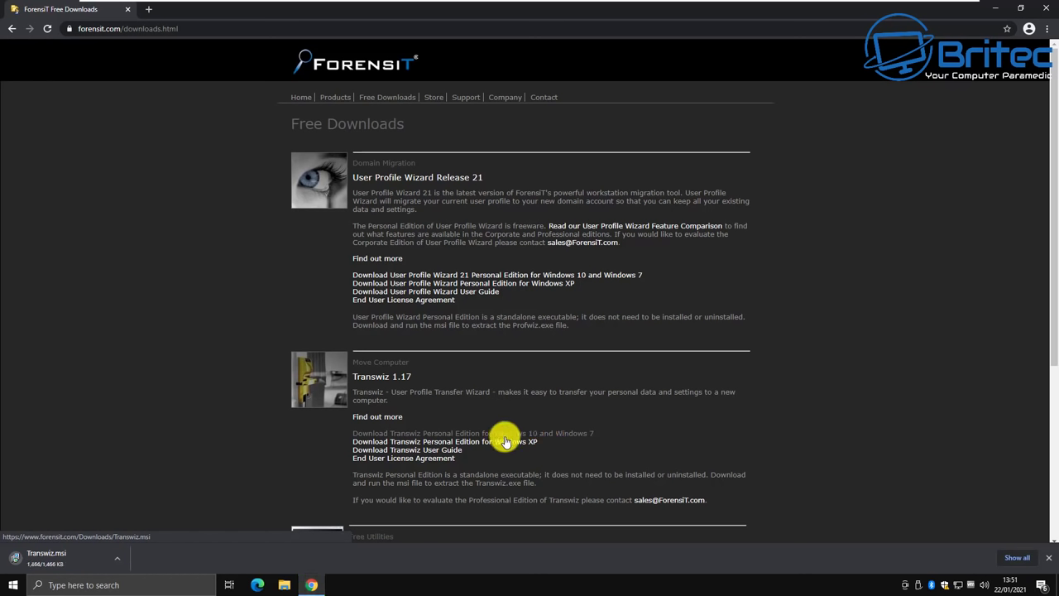
left_click(45, 566)
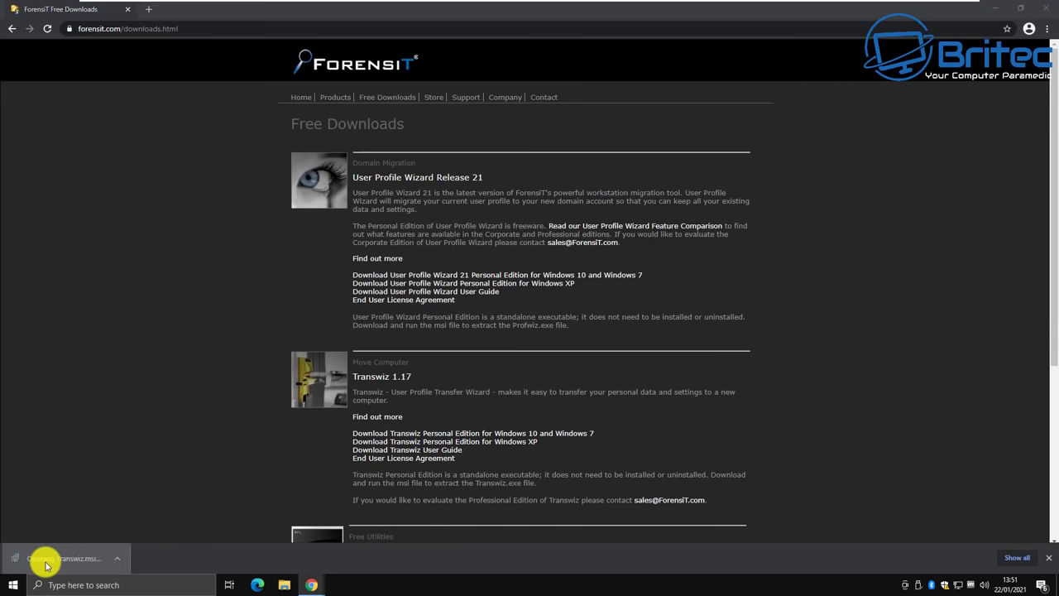
left_click(997, 8)
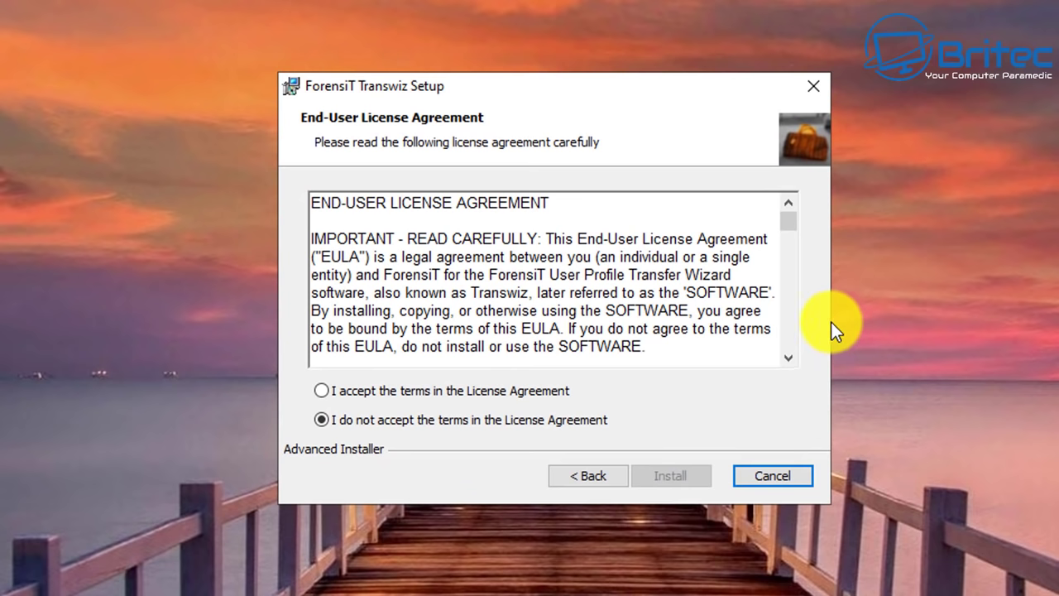
Accept the license agreement, install Transwiz, and finish setup with Launch Transwiz enabled, allowing it to make changes.
left_click(348, 391)
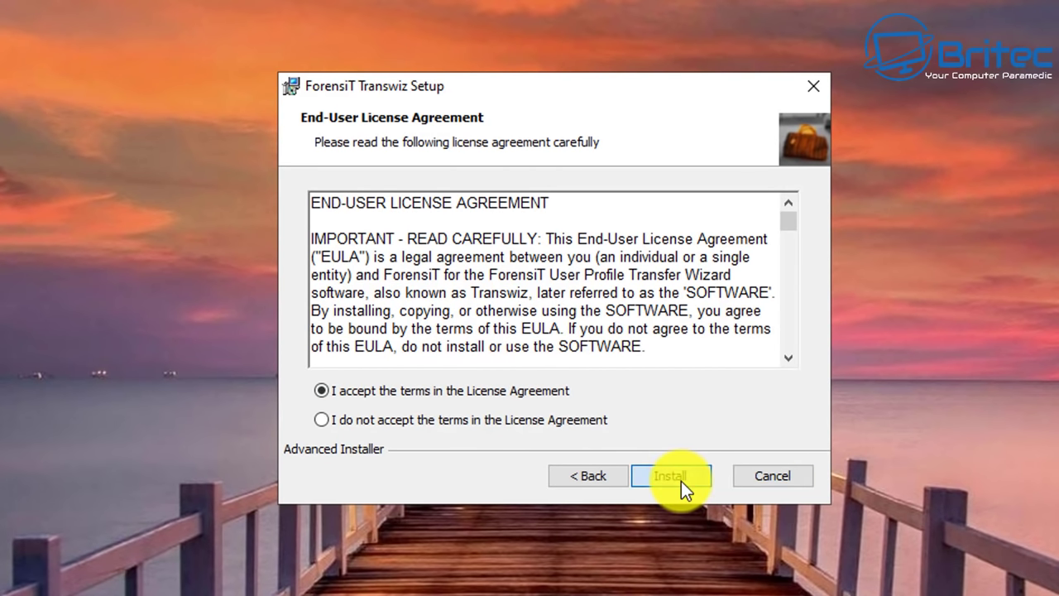
left_click(681, 481)
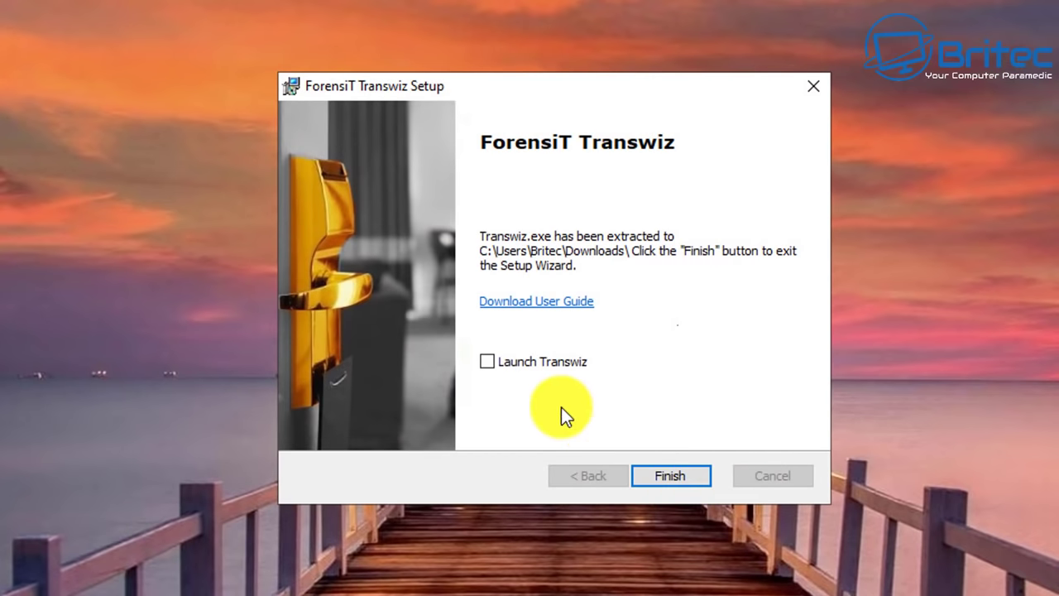
left_click(671, 474)
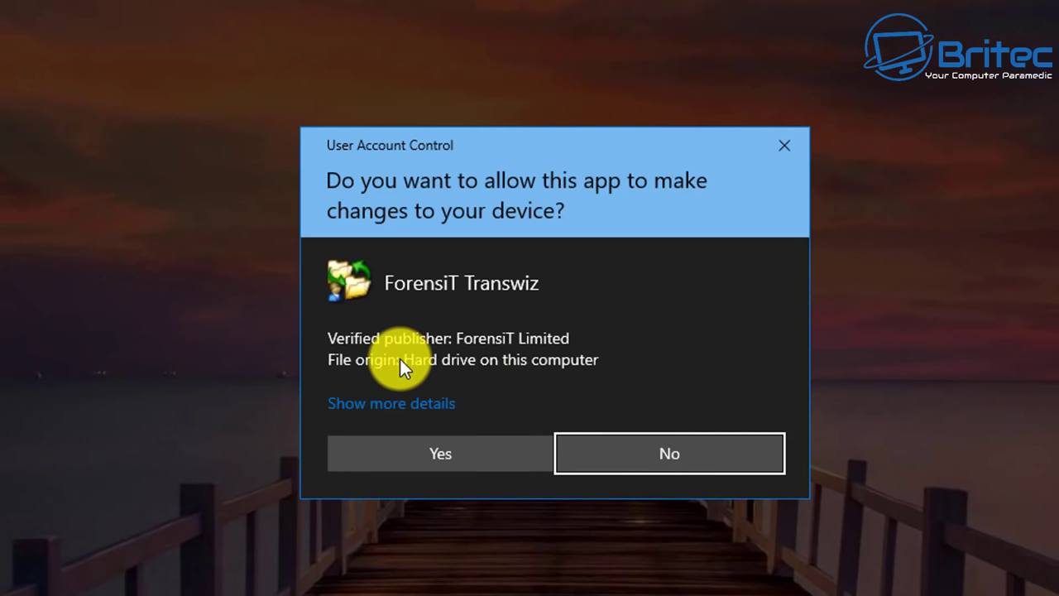
left_click(417, 446)
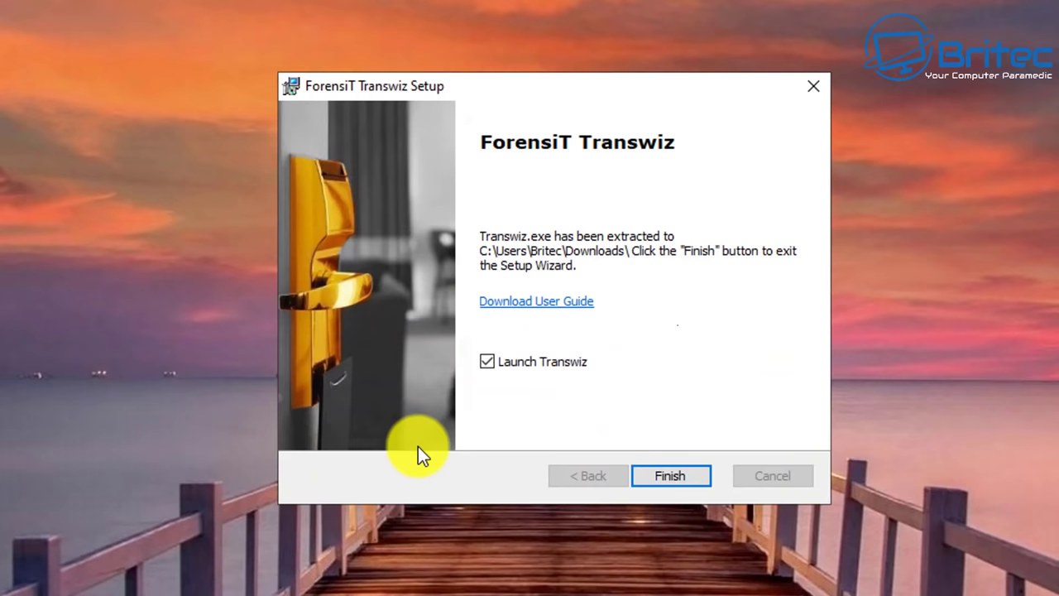
left_click(640, 475)
left_click_drag(0, 0, 524, 65)
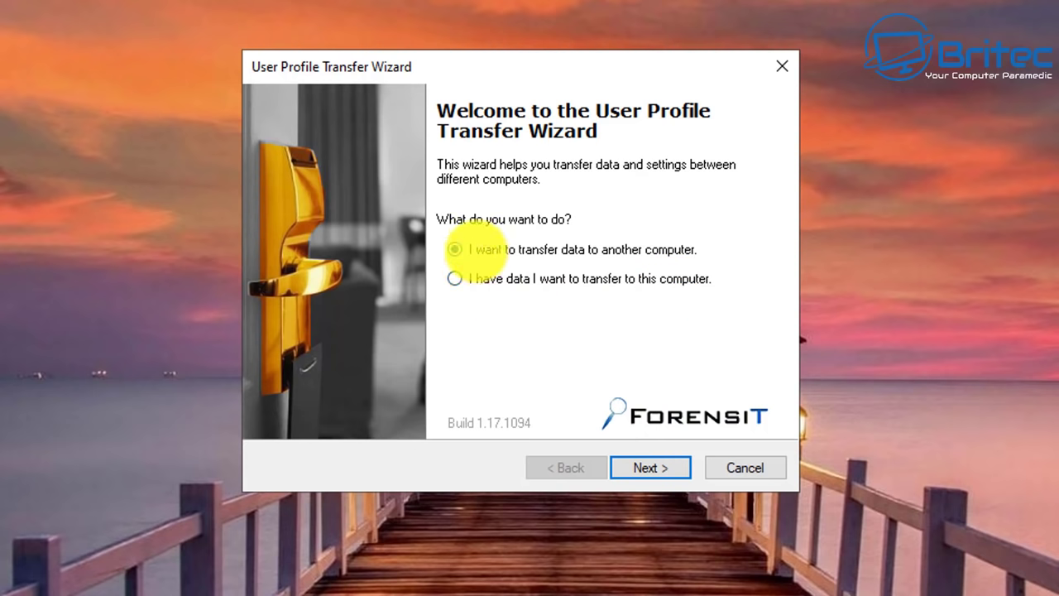
Choose to transfer data to another computer and select the Britec profile, leaving unassigned profiles hidden.
left_click(649, 468)
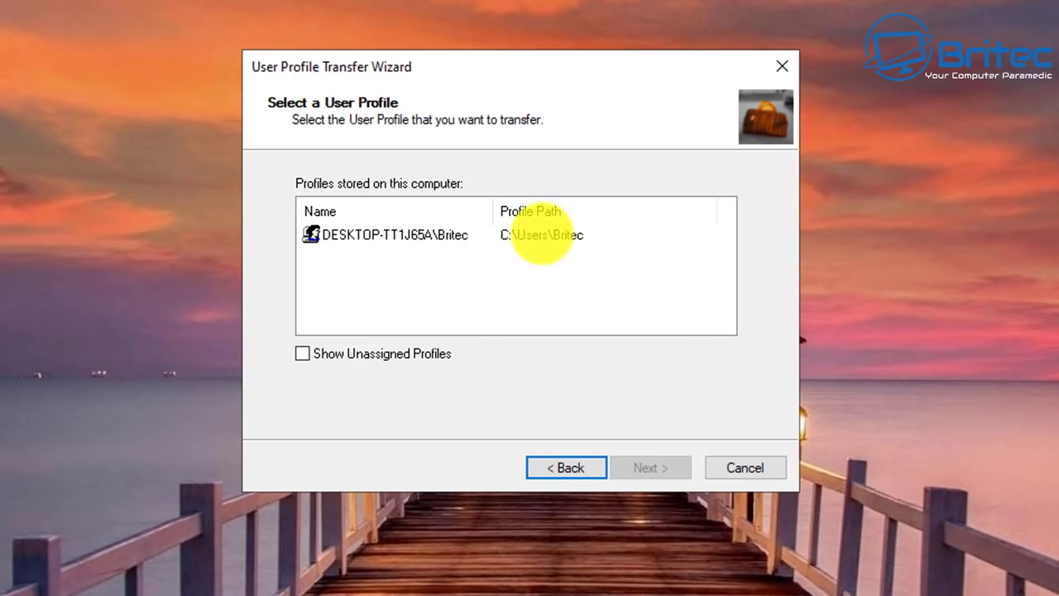
left_click(397, 238)
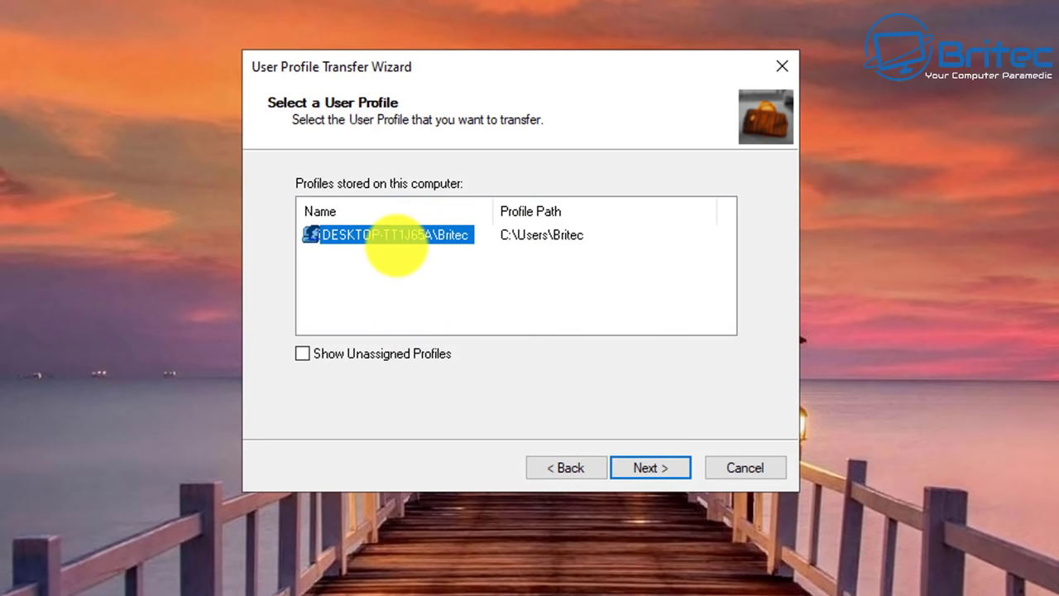
left_click(302, 353)
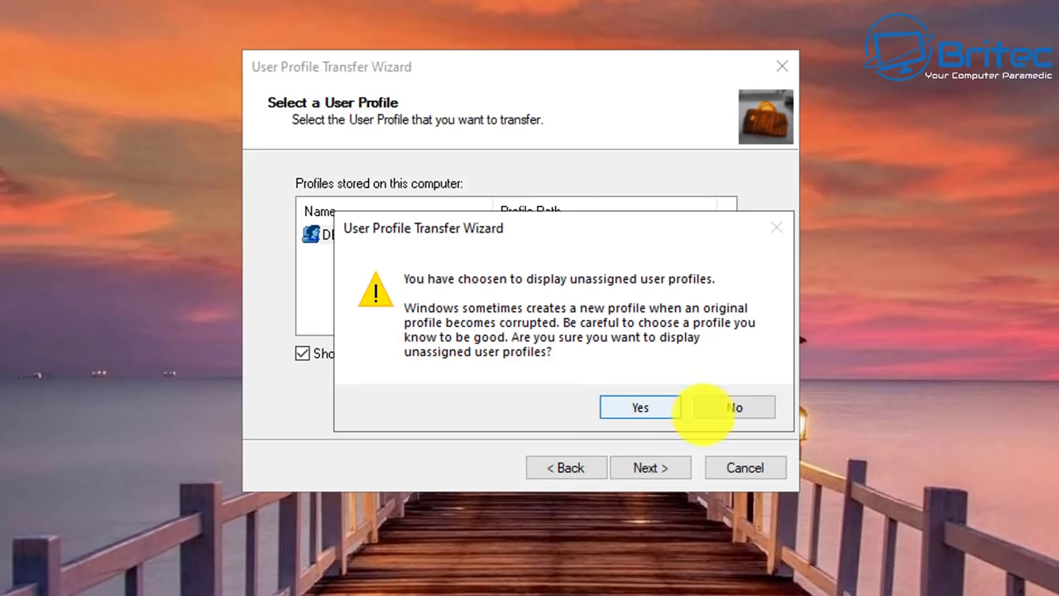
left_click(734, 407)
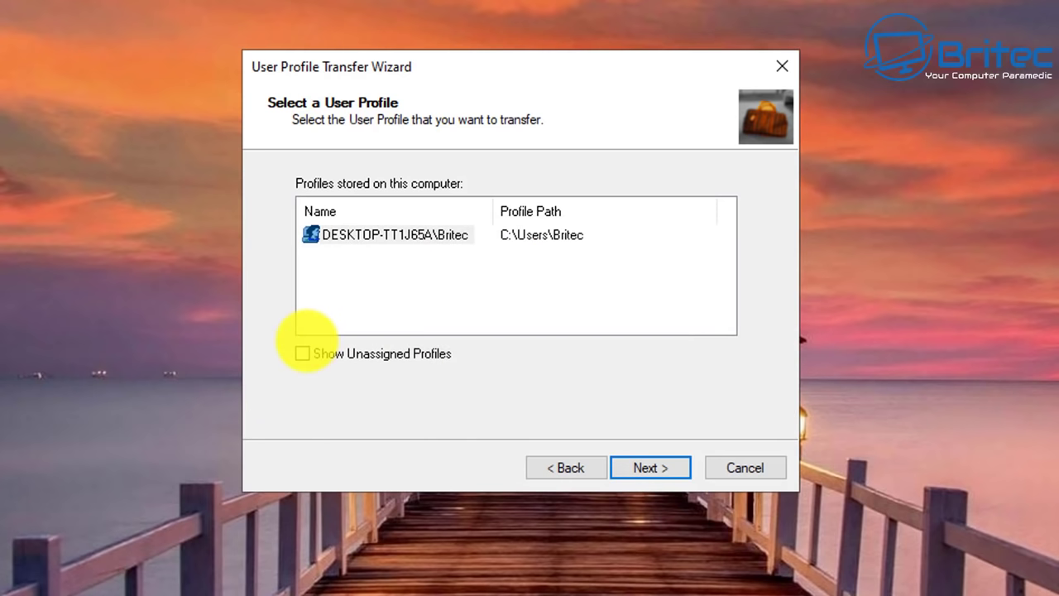
left_click(347, 236)
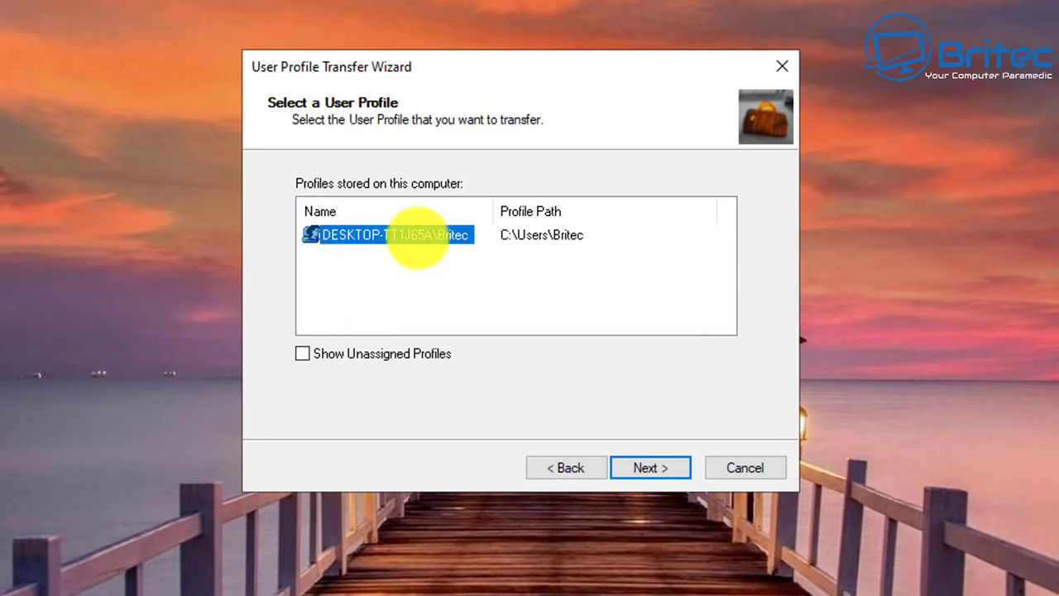
left_click(650, 468)
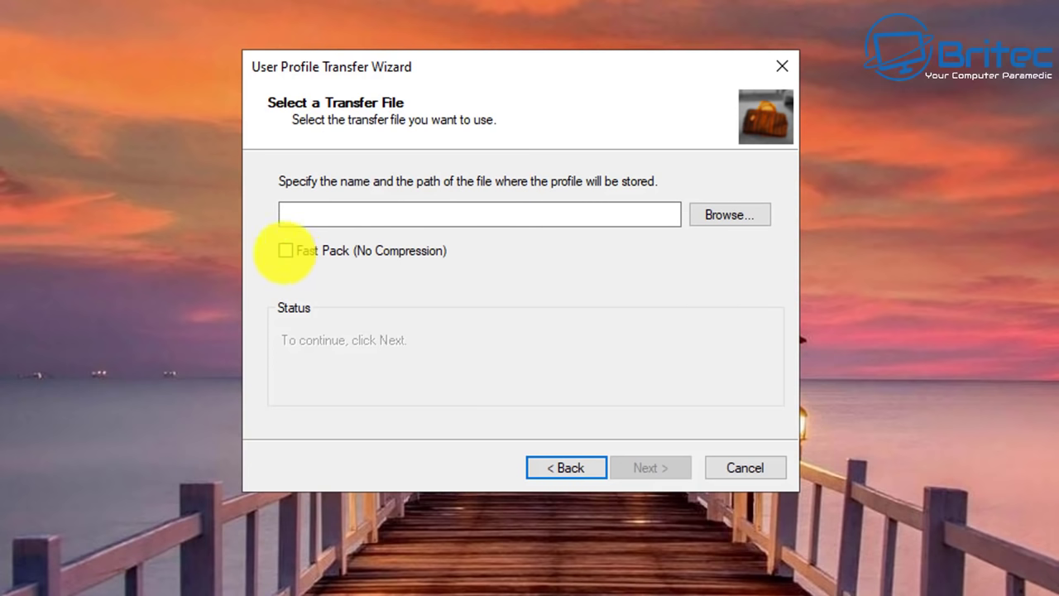
Enable Fast Pack (No Compression) and set the transfer file to Britec.trans.zip on USB Drive (E:).
left_click(285, 251)
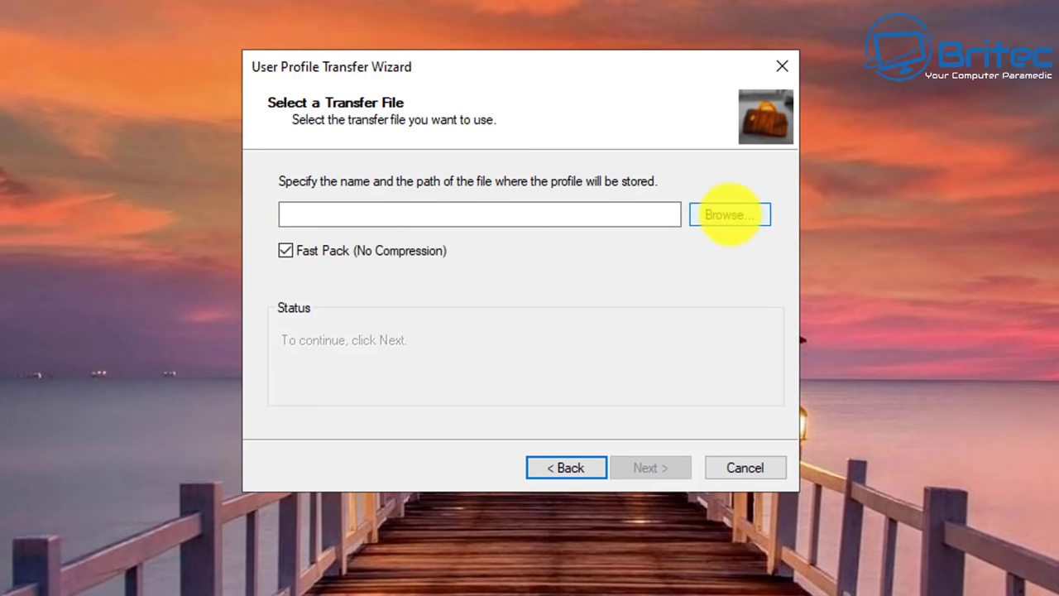
left_click(728, 215)
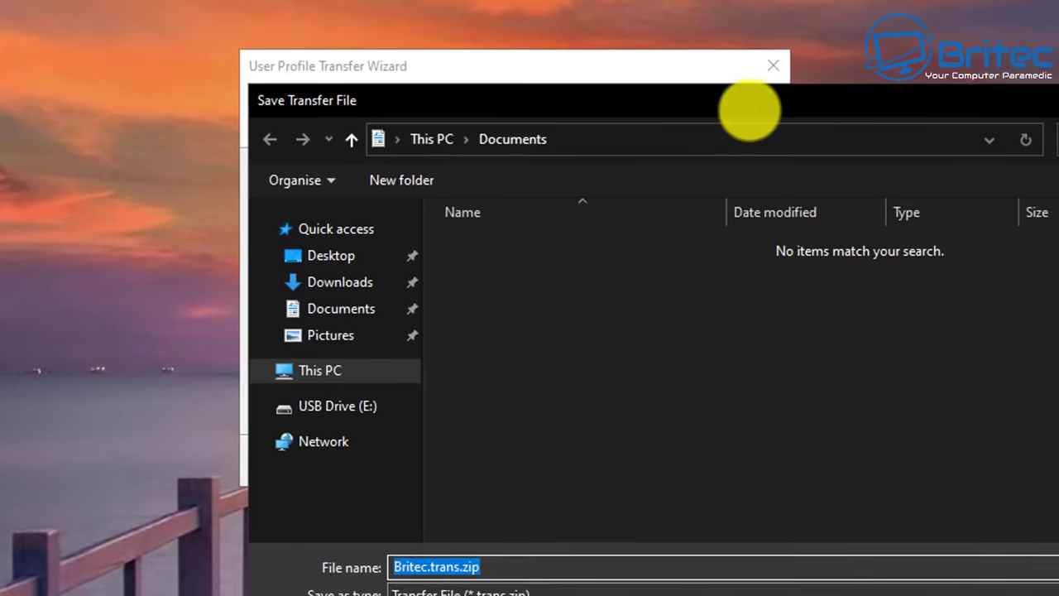
left_click_drag(749, 111, 514, 51)
left_click(124, 334)
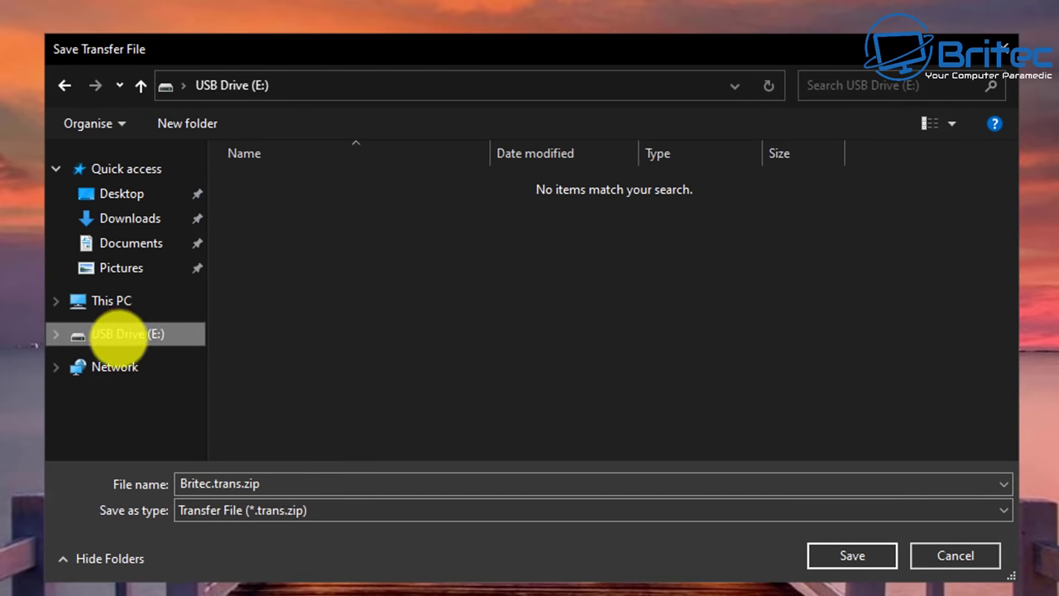
left_click(848, 558)
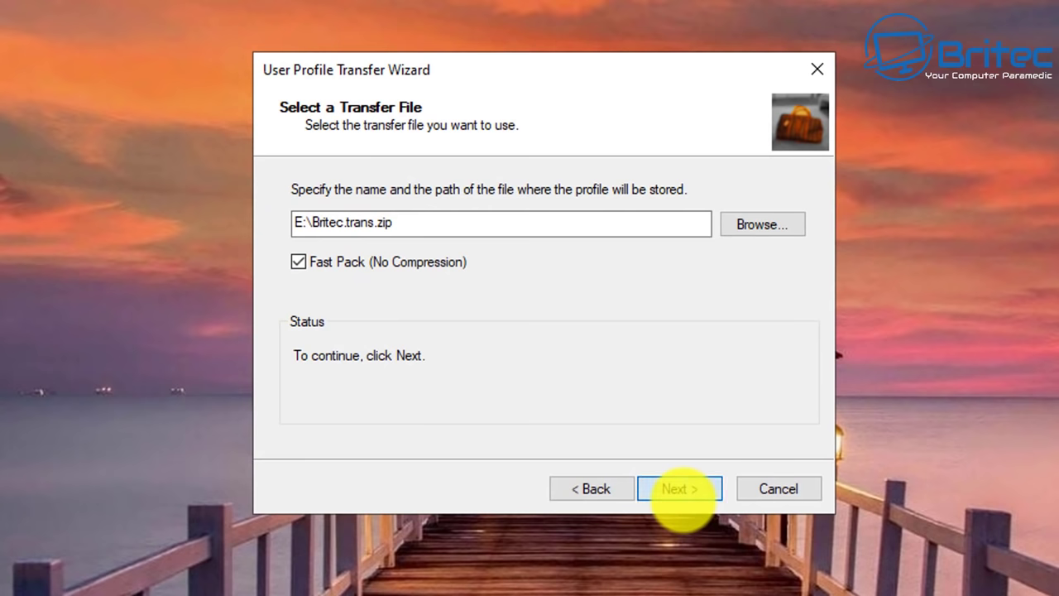
Start packing the profile, protecting the transfer file by entering and confirming a transfer file password.
left_click(679, 489)
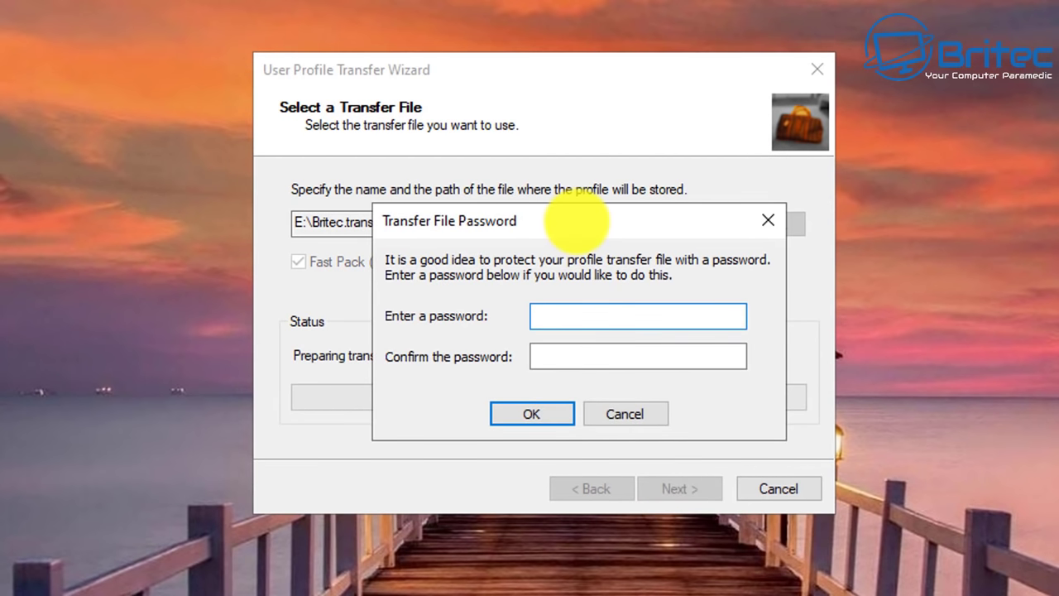
left_click_drag(576, 220, 533, 200)
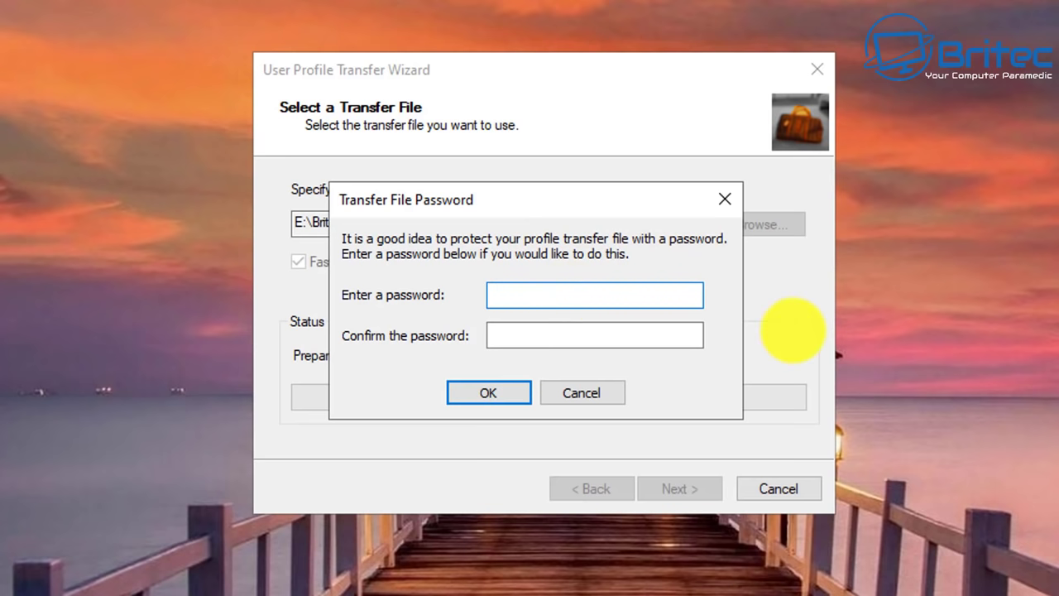
type("***")
left_click(527, 335)
type("****")
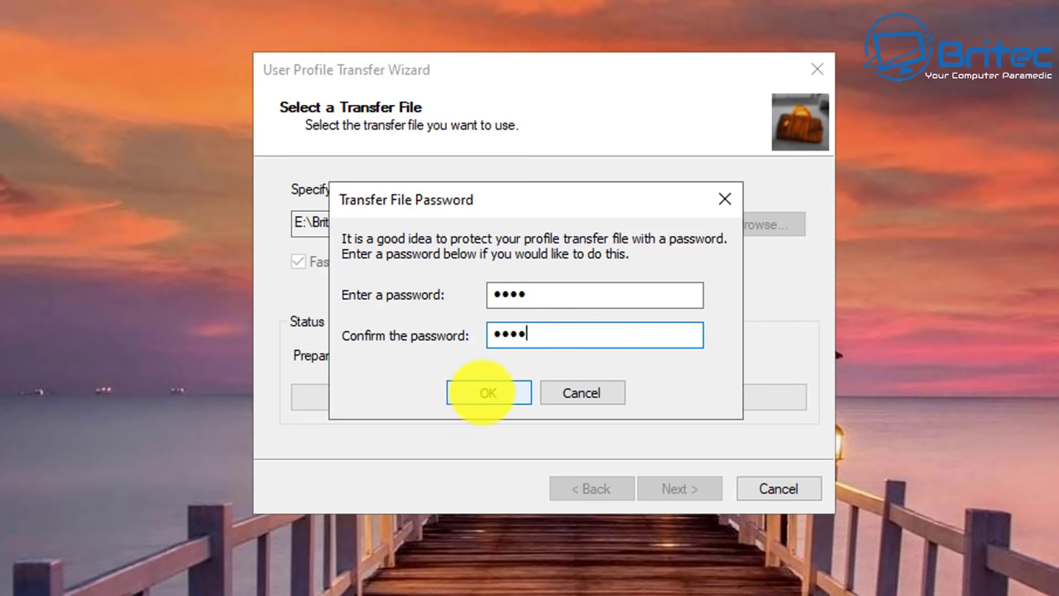
left_click(482, 390)
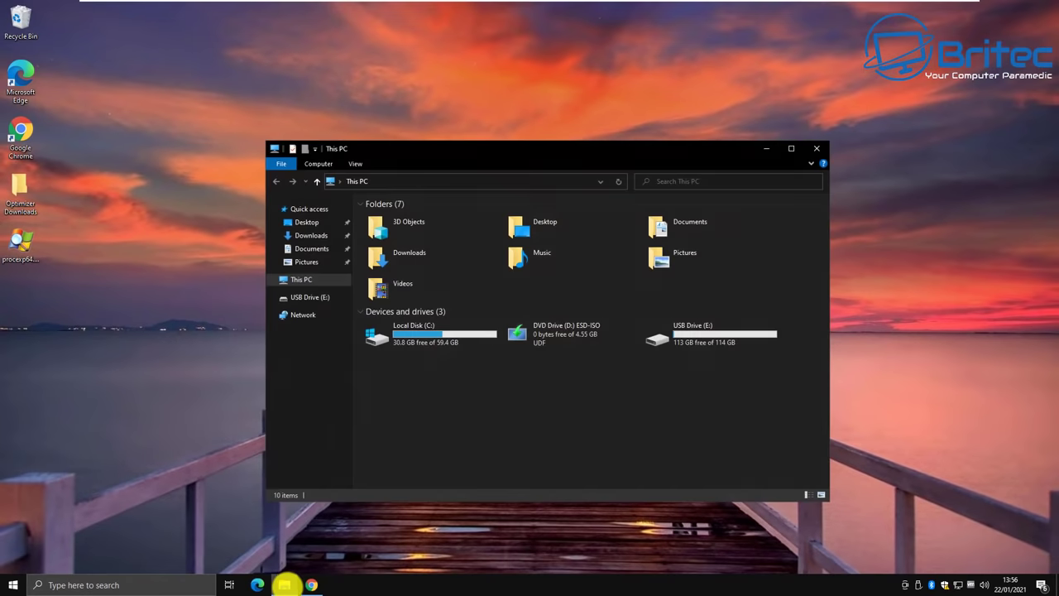
Check USB Drive (E:) in File Explorer for the Britec.trans.zip transfer file, and close the window.
left_click_drag(634, 149, 620, 144)
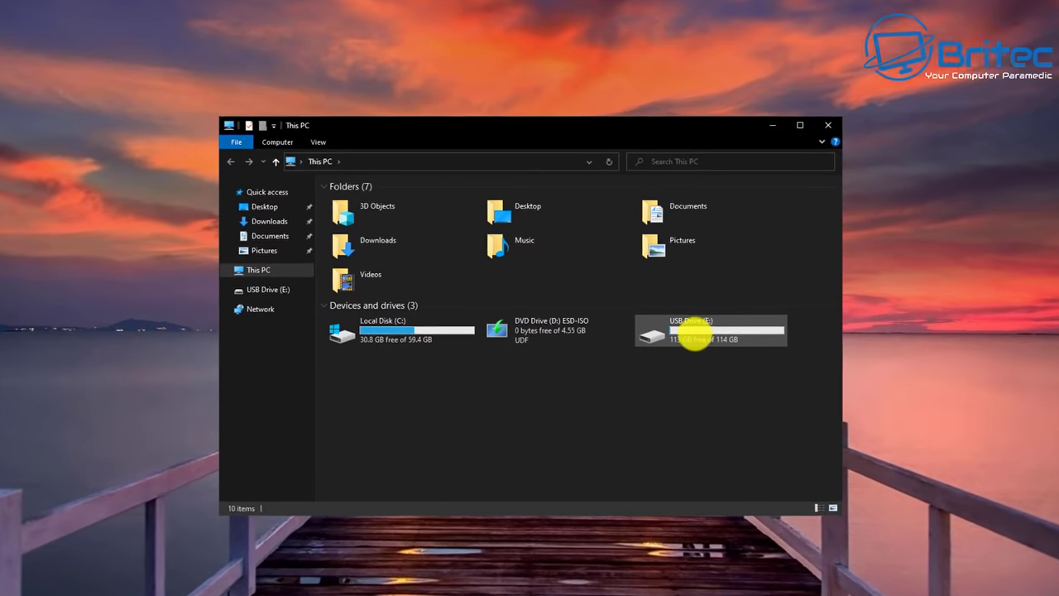
double_click(680, 331)
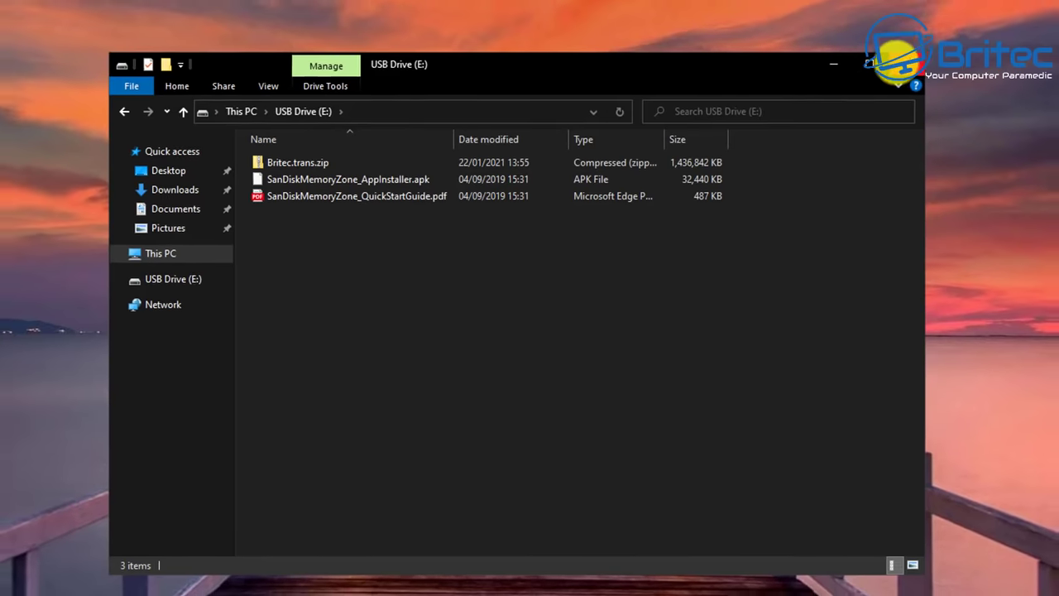
left_click(908, 59)
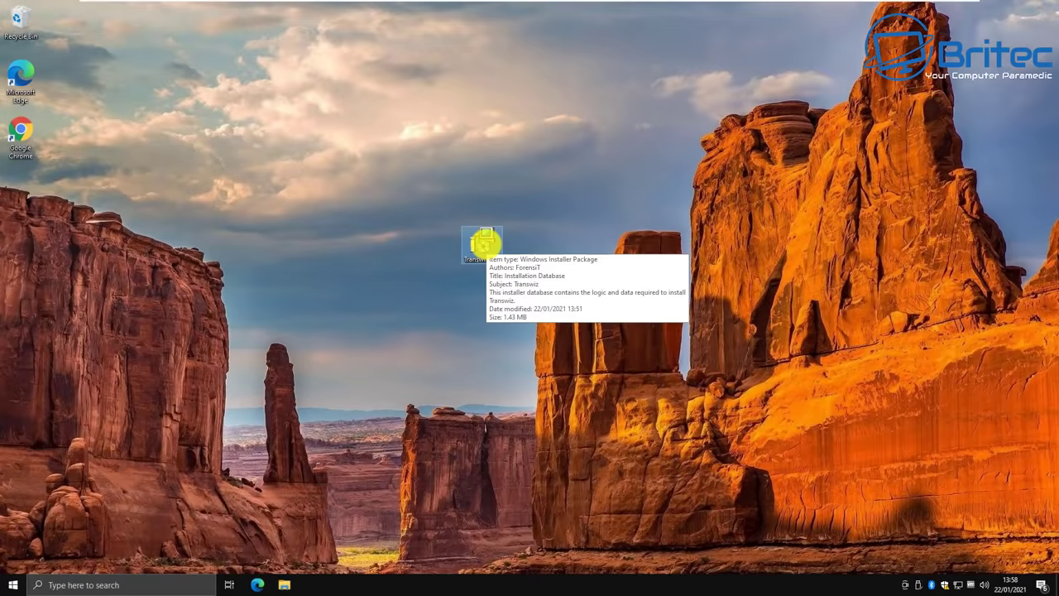
Install Transwiz on the destination computer from the desktop installer, accepting the license, and launch it with permission to make changes.
double_click(484, 241)
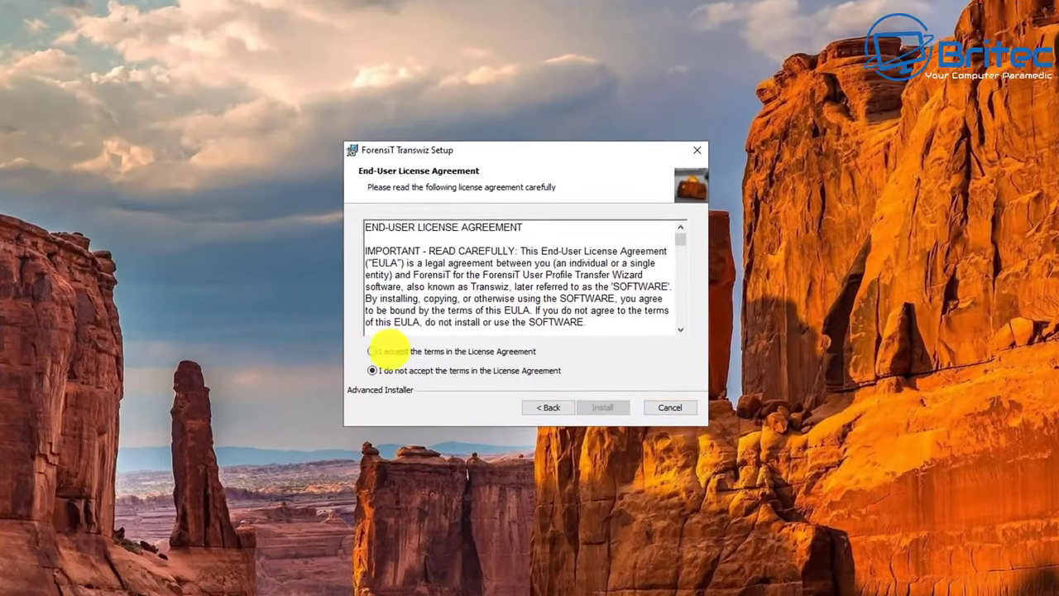
left_click(414, 335)
left_click(629, 455)
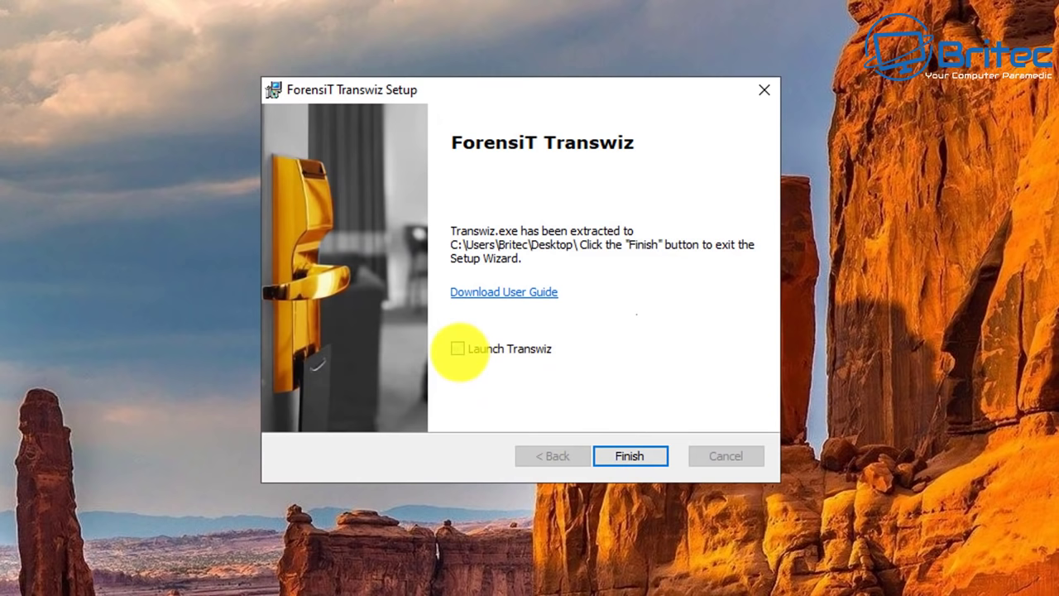
left_click(457, 348)
left_click(634, 458)
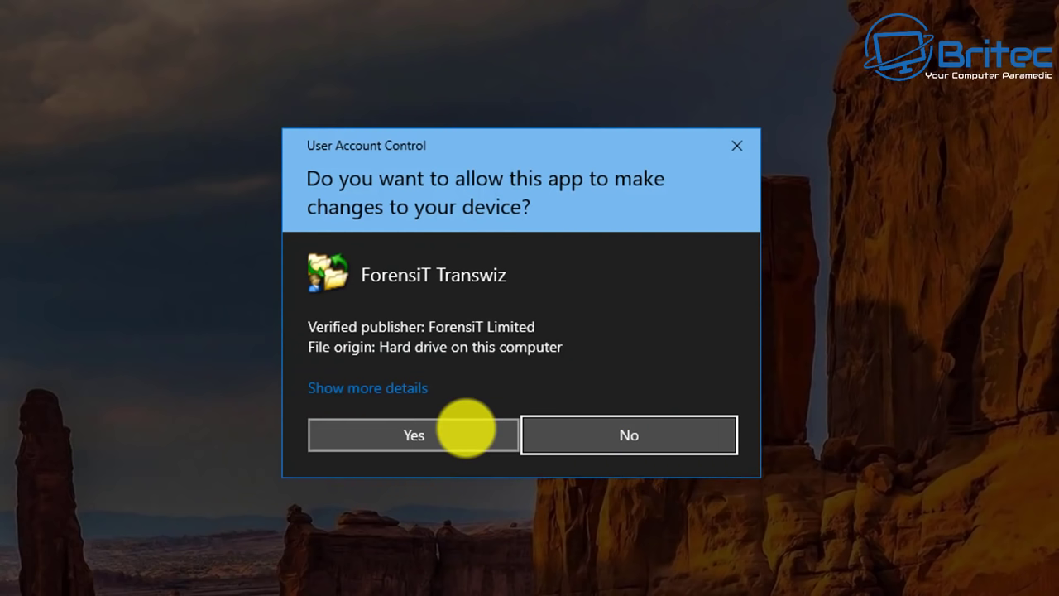
left_click(466, 427)
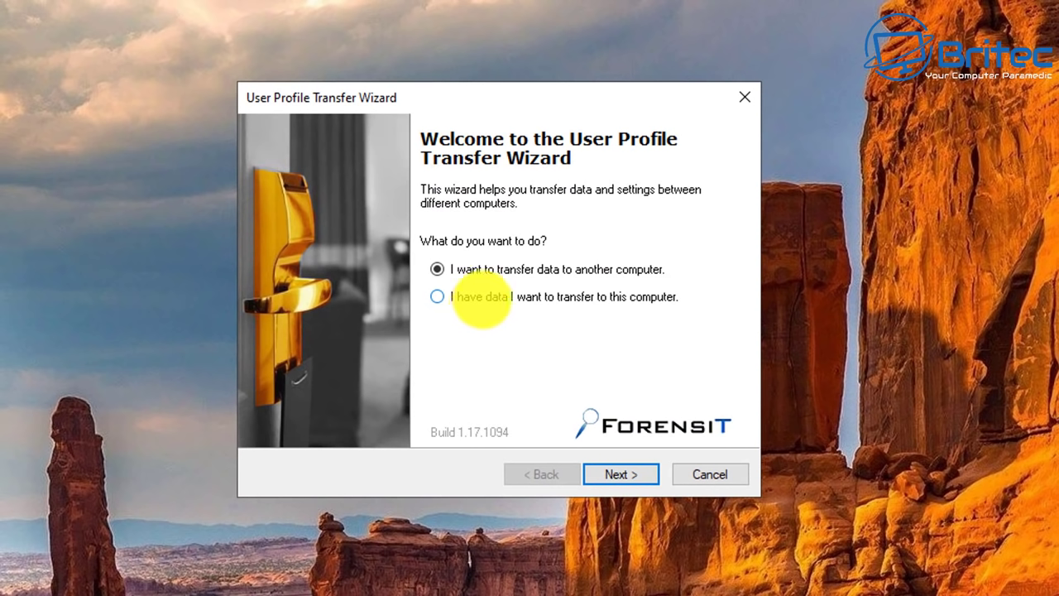
Choose to transfer existing data to this computer and select Britec.trans.zip on USB Drive (E:) as the transfer file.
left_click(450, 300)
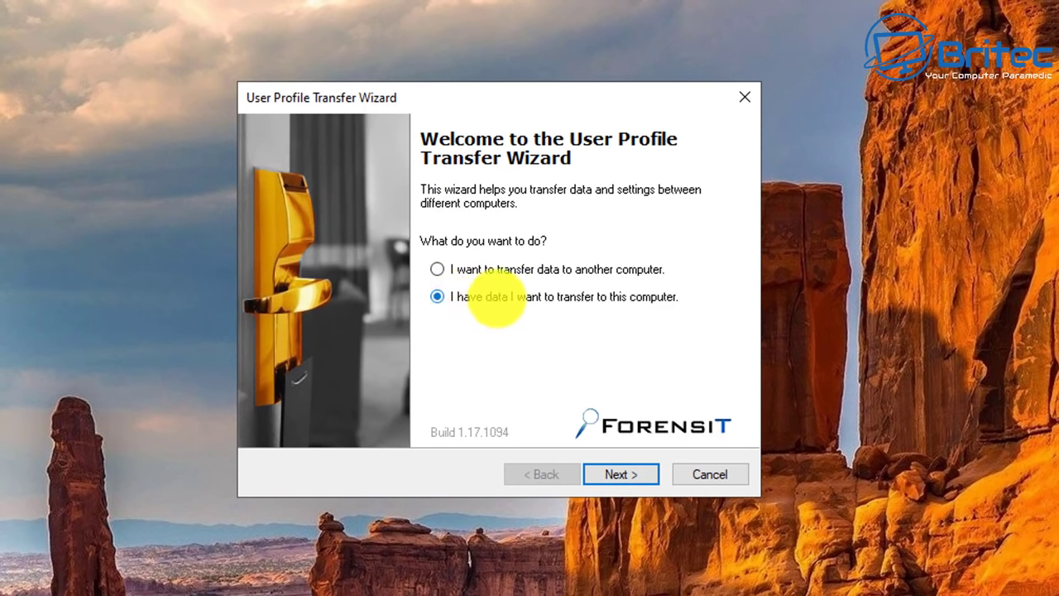
left_click(619, 472)
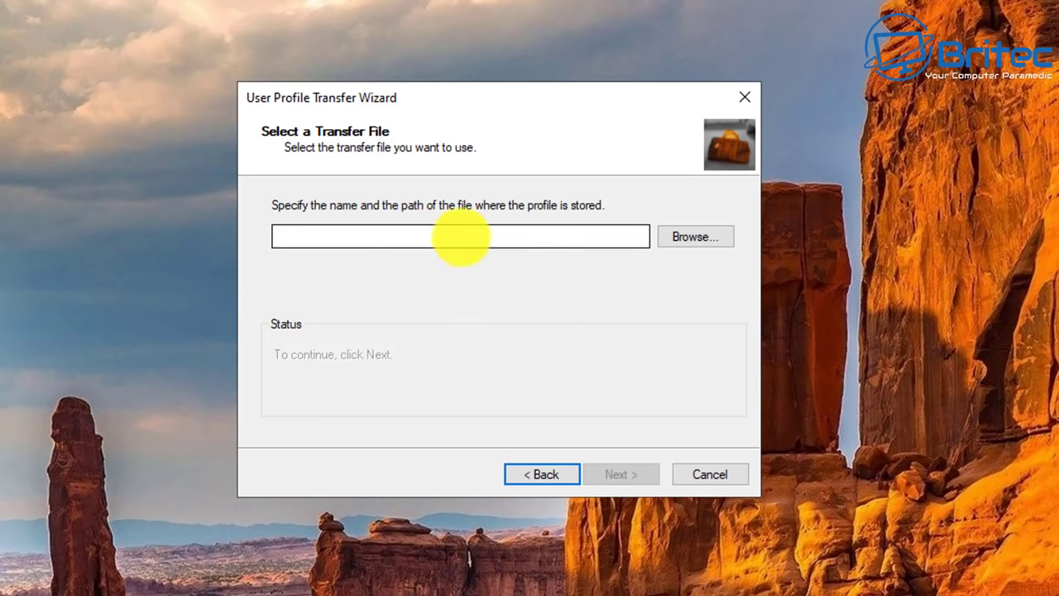
left_click(674, 238)
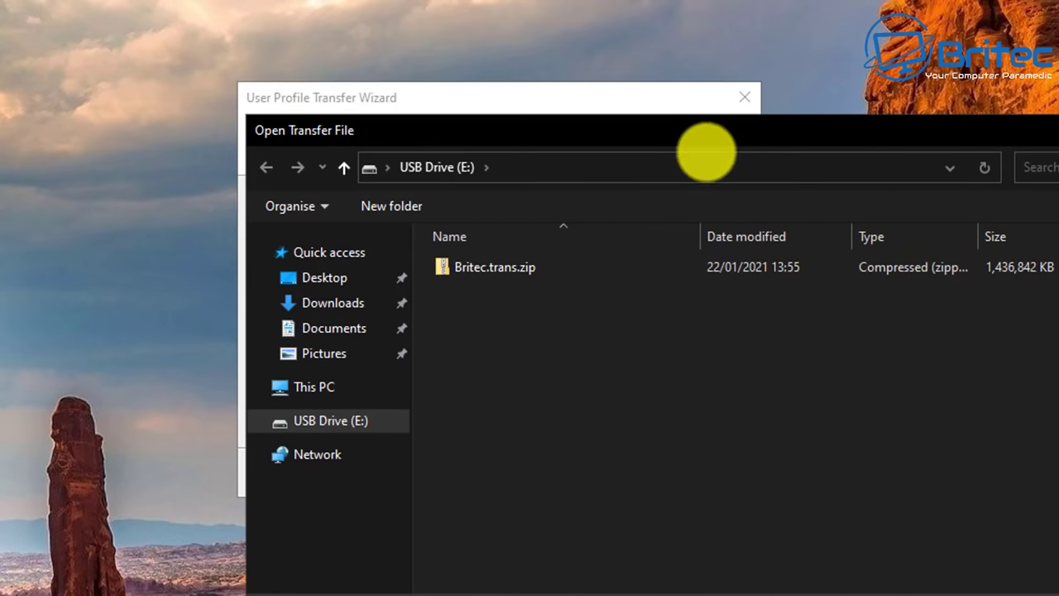
left_click_drag(712, 139, 485, 75)
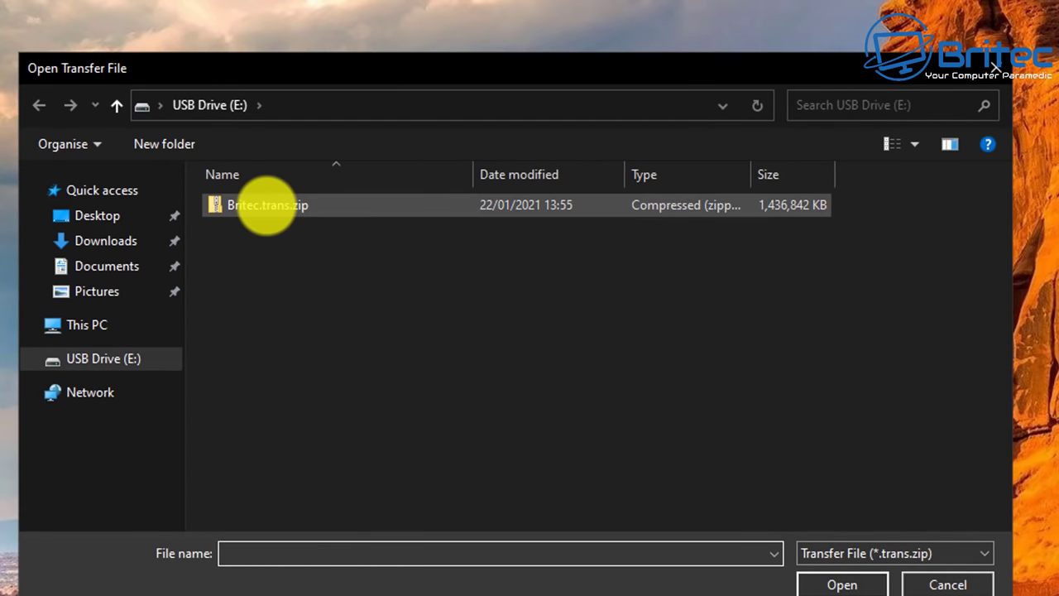
left_click(266, 205)
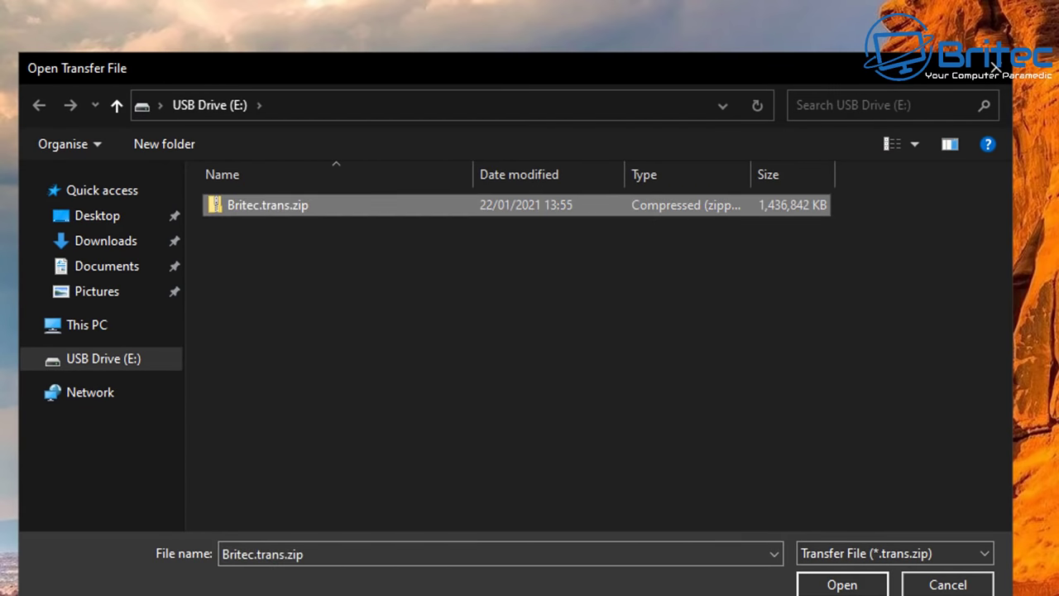
left_click(841, 584)
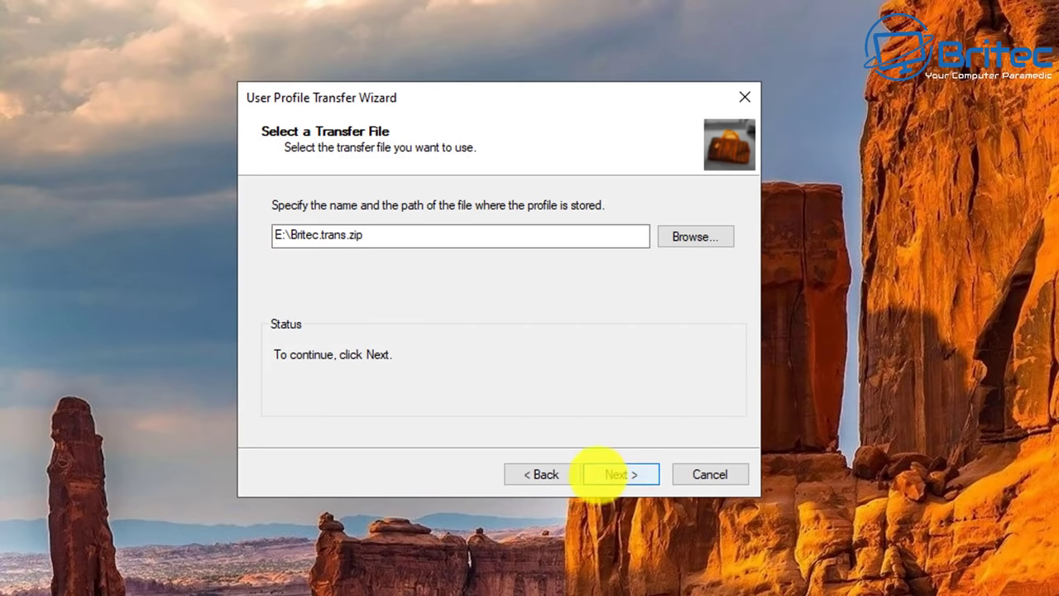
Continue with the selected transfer file and unlock it by entering the transfer file password.
left_click(608, 473)
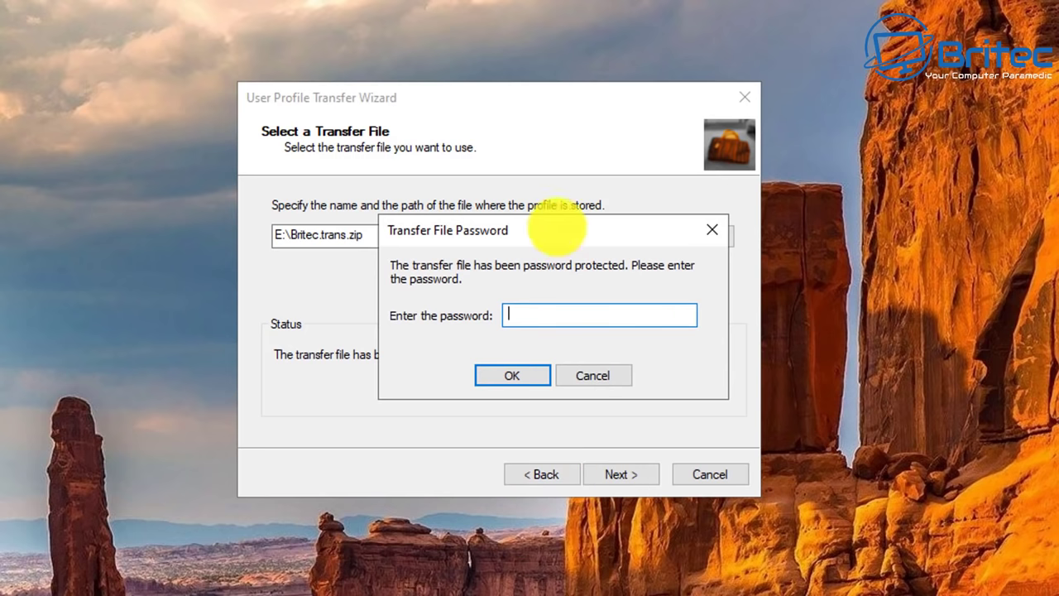
left_click_drag(539, 232, 497, 237)
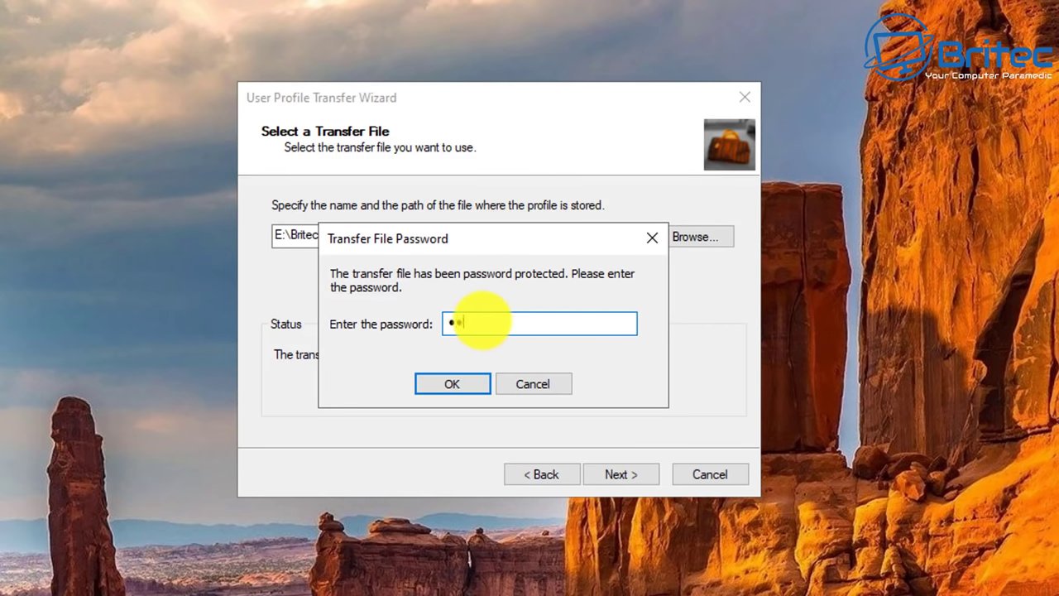
left_click(453, 382)
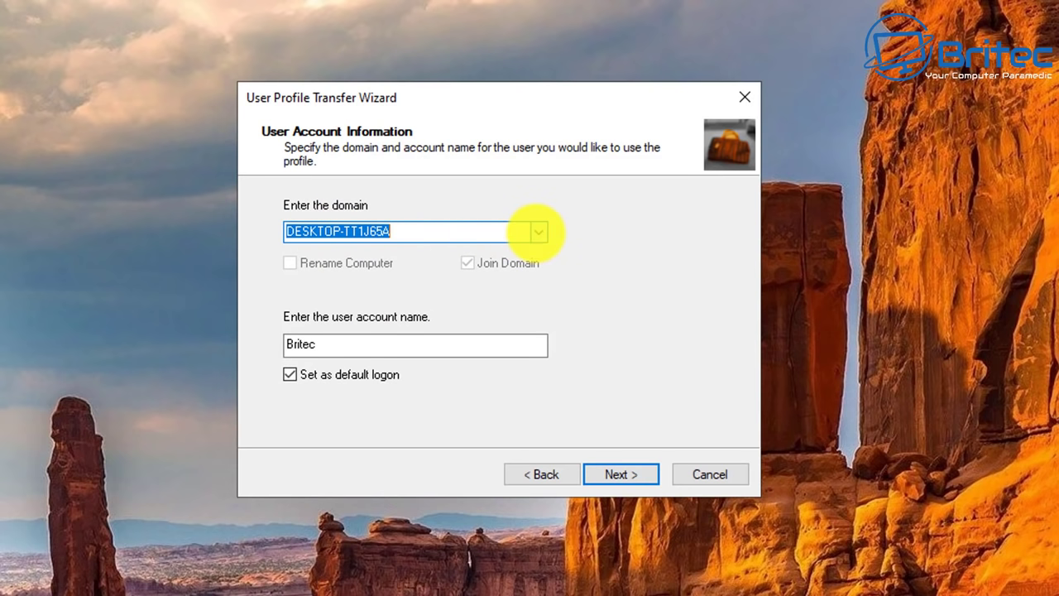
Accept DESKTOP-TT1J65A as the domain and Britec as the user account, keeping Set as default logon enabled.
left_click(536, 232)
left_click(535, 233)
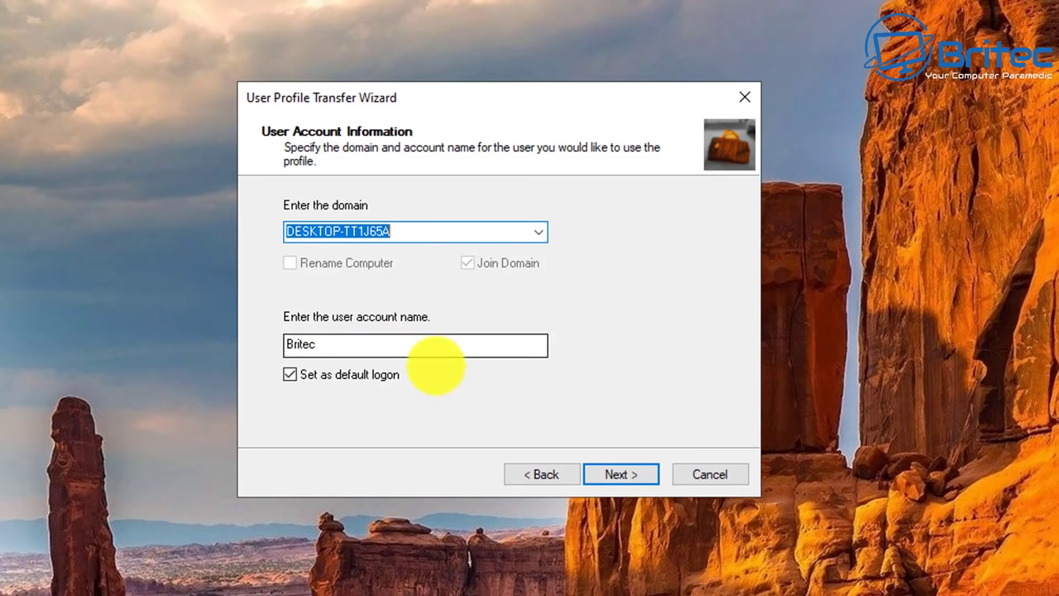
left_click(620, 474)
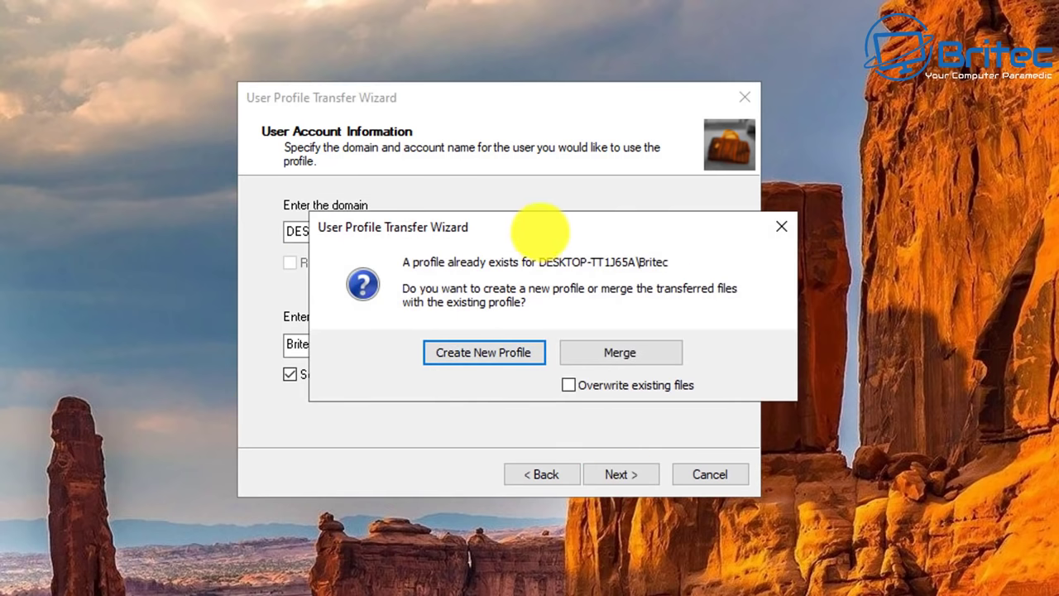
Merge the transferred files into the existing Britec profile with Overwrite existing files enabled, and finish the wizard.
left_click_drag(532, 226, 479, 228)
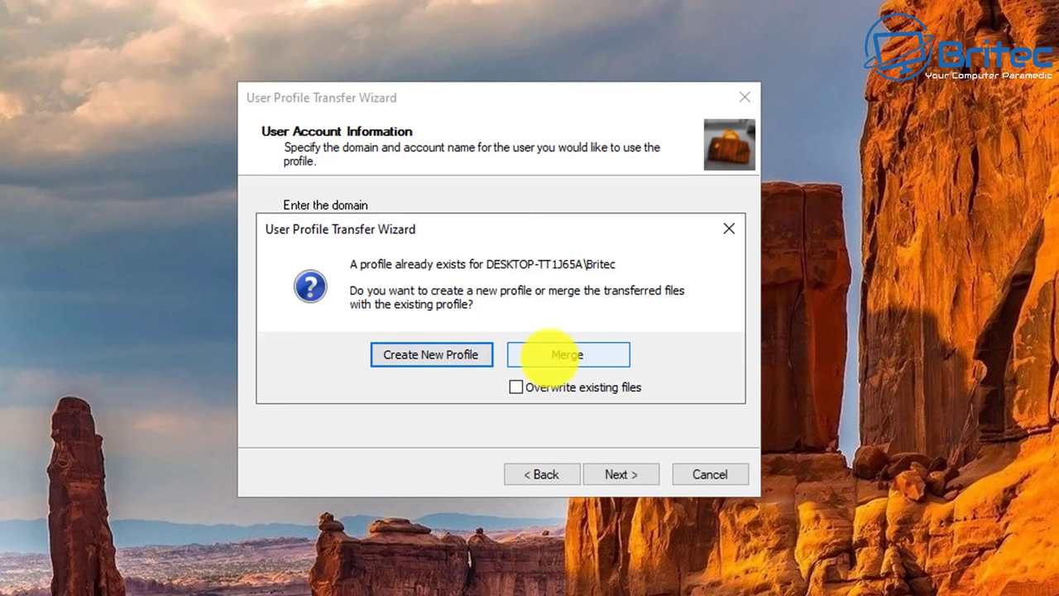
left_click(517, 388)
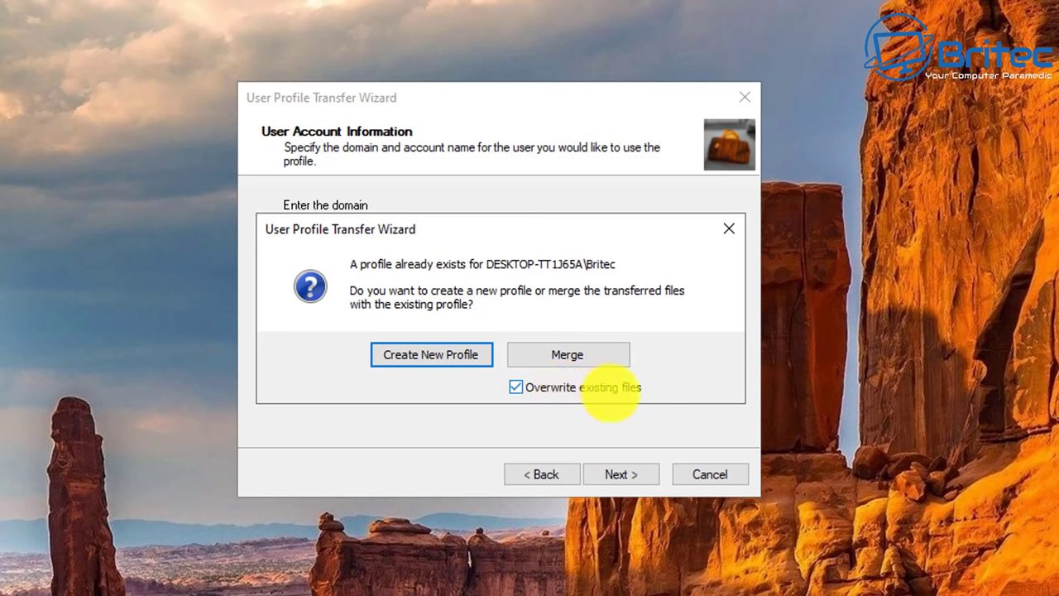
left_click(517, 387)
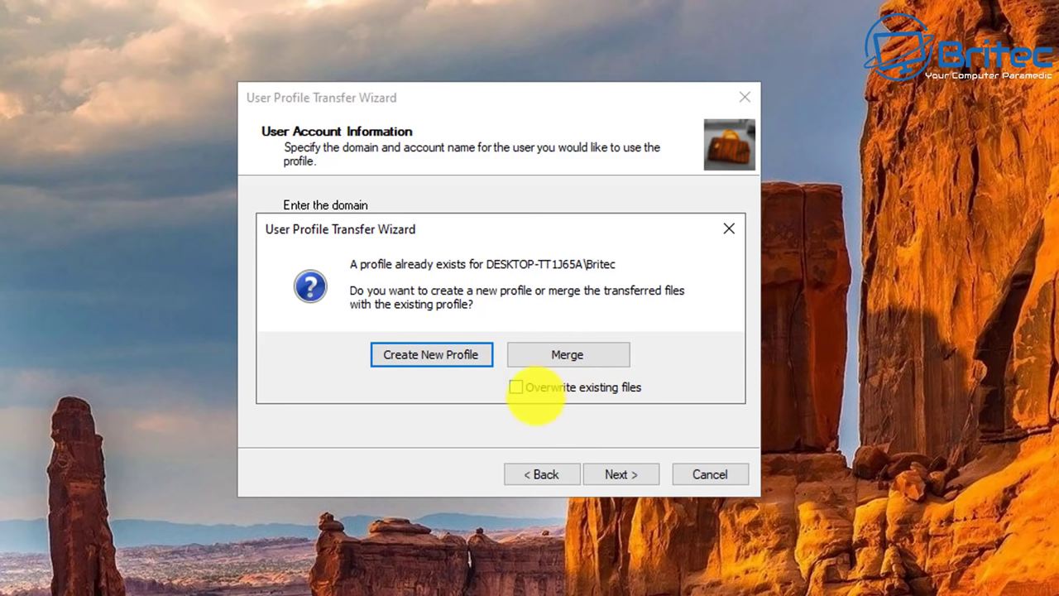
left_click(515, 387)
left_click(556, 356)
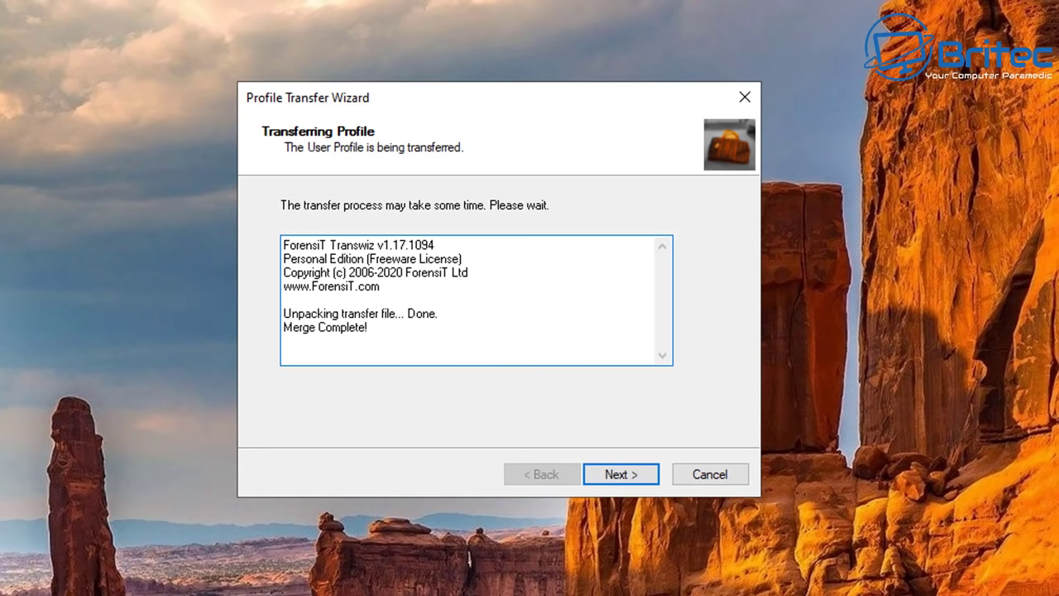
left_click(626, 470)
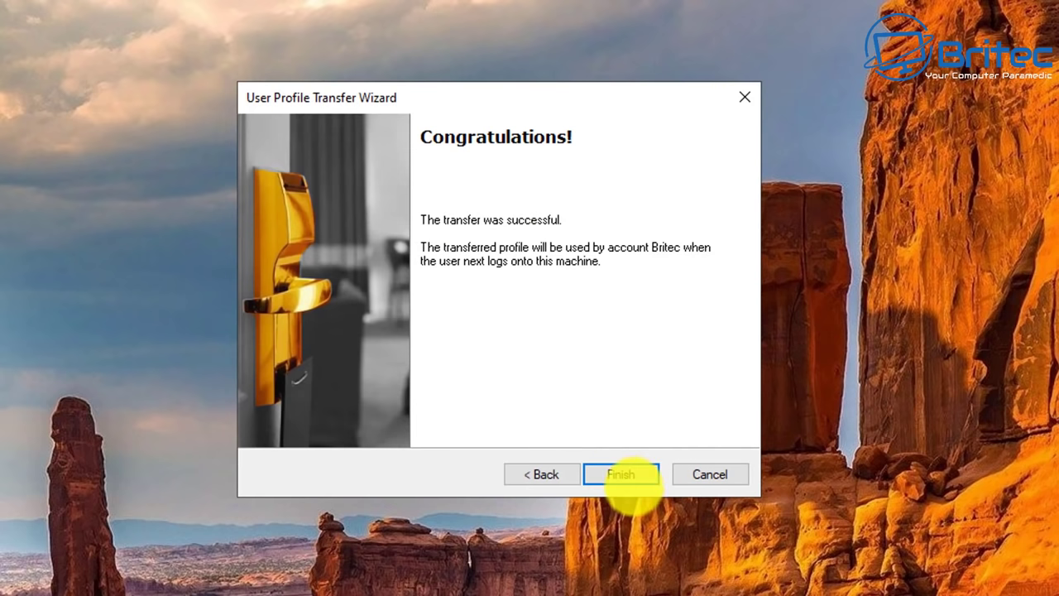
left_click(626, 478)
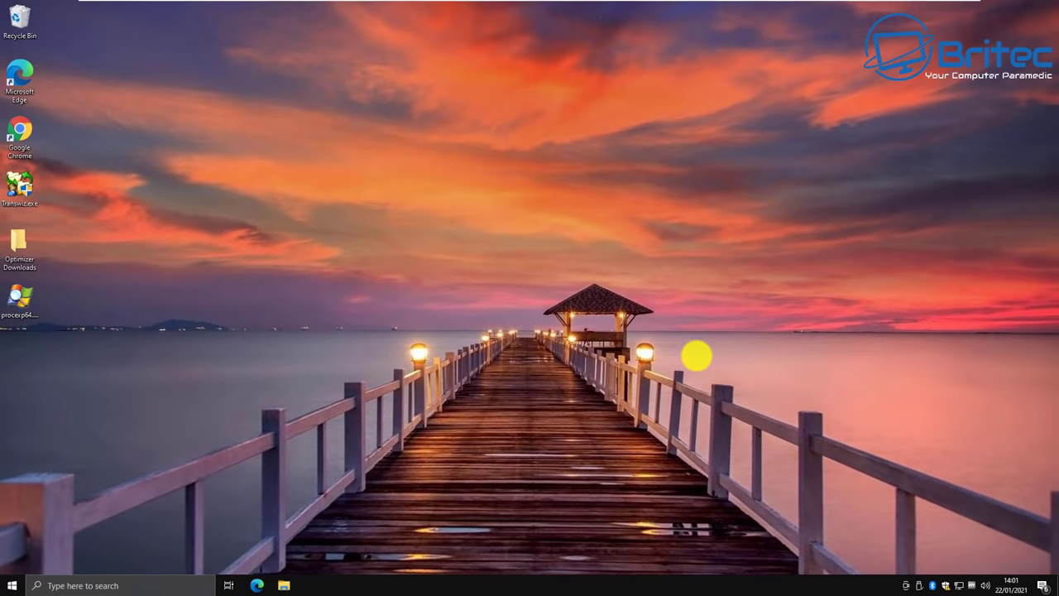